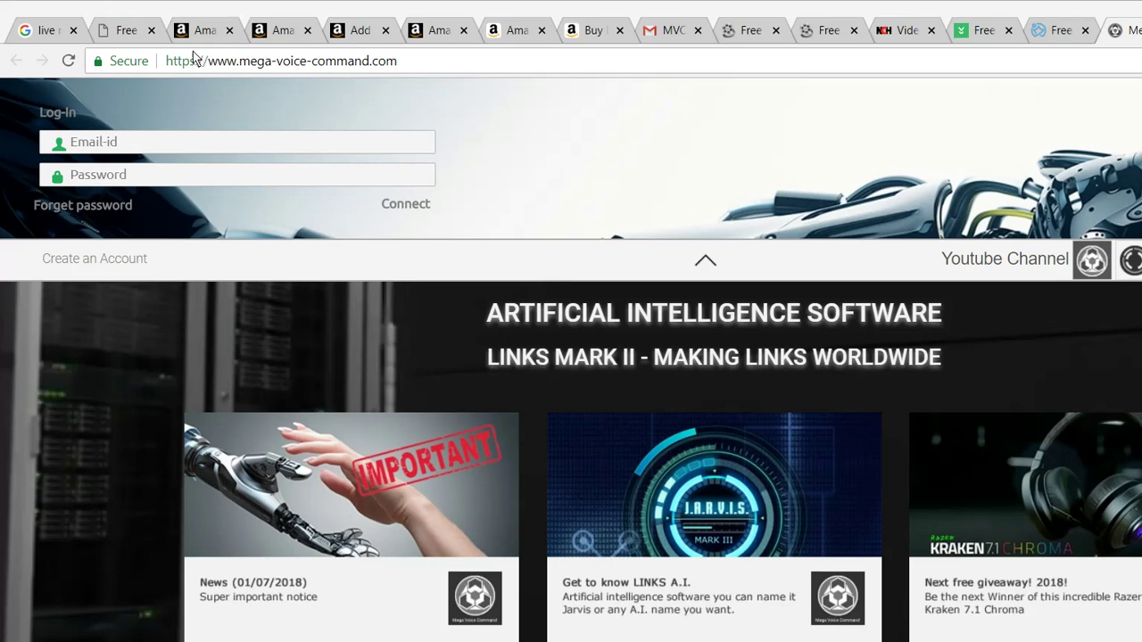
Highlight the full web address of the Mega Voice Command site
{"action": "left_click_drag", "start_coordinate": [239, 59], "coordinate": [318, 52]}
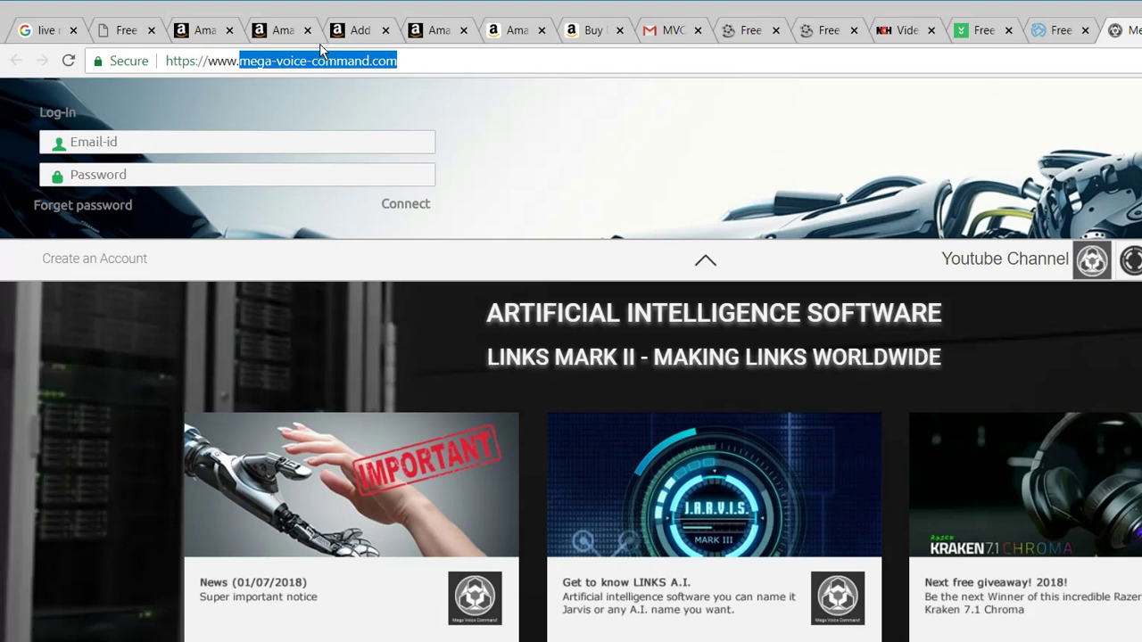
{"action": "key", "text": "Right"}
{"action": "key", "text": "shift+Left"}
{"action": "key", "text": "shift+Left"}
{"action": "key", "text": "shift+Left"}
{"action": "key", "text": "shift+Left"}
{"action": "key", "text": "shift+Left"}
{"action": "key", "text": "shift+Left"}
{"action": "key", "text": "shift+Left"}
{"action": "key", "text": "shift+Left"}
{"action": "key", "text": "shift+Left"}
{"action": "key", "text": "shift+Left"}
{"action": "key", "text": "shift+Left"}
{"action": "key", "text": "shift+Left"}
{"action": "key", "text": "shift+Left"}
{"action": "key", "text": "shift+Left"}
{"action": "key", "text": "shift+Left"}
{"action": "key", "text": "shift+Left"}
{"action": "key", "text": "shift+Left"}
{"action": "key", "text": "shift+Left"}
{"action": "key", "text": "shift+Left"}
{"action": "key", "text": "shift+Left"}
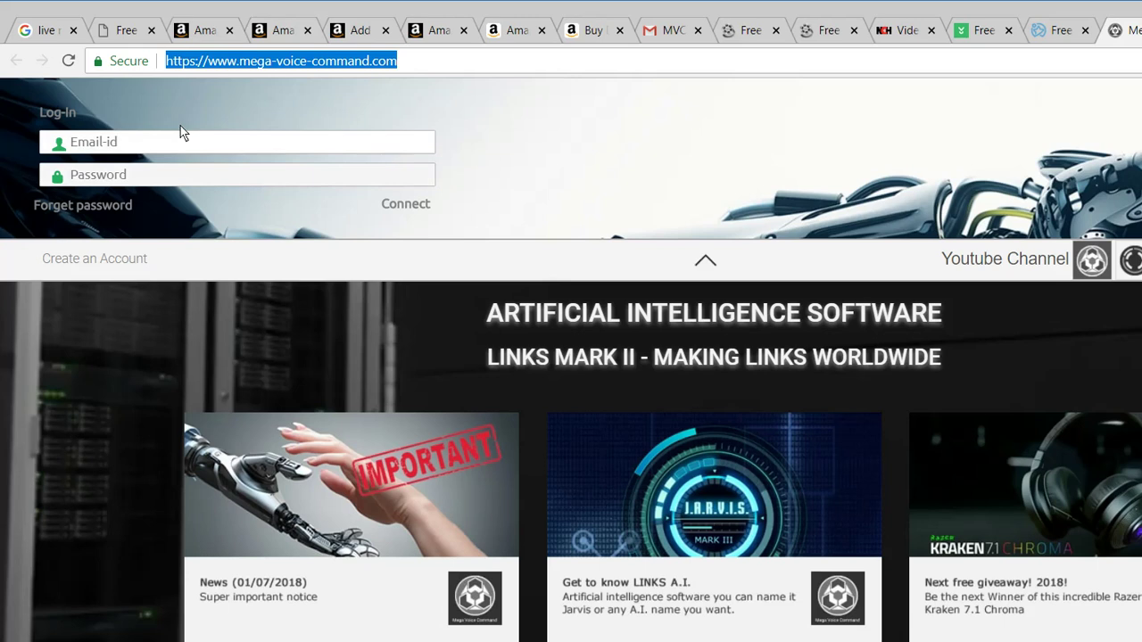
Start creating an account, skim the terms of service and agree to them to reach the registration form
{"action": "left_click", "coordinate": [95, 212]}
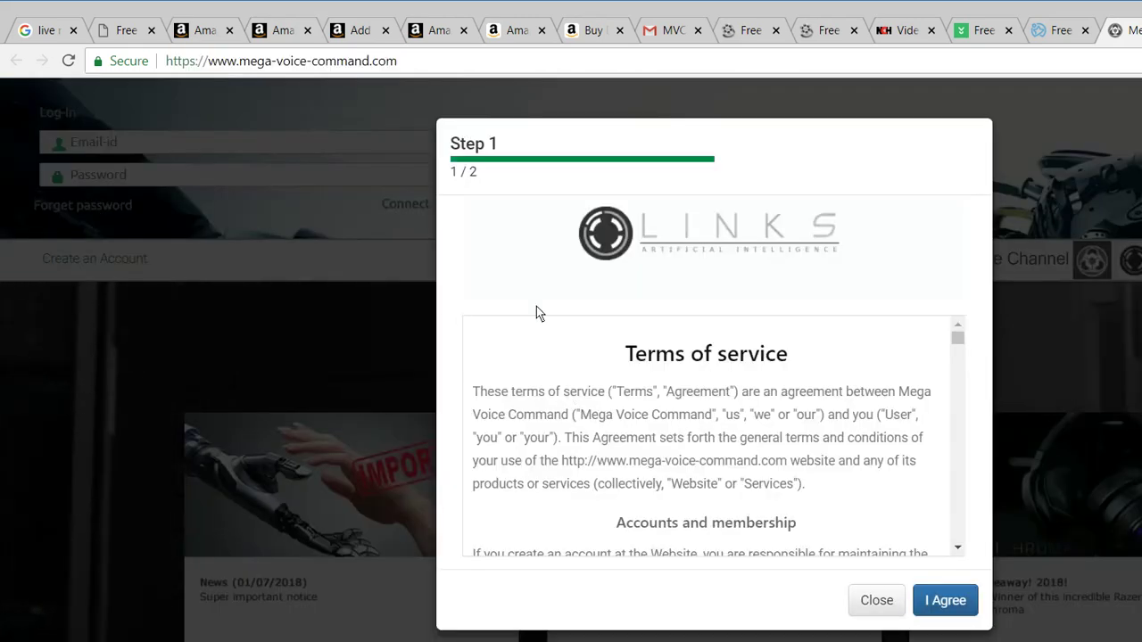
{"action": "scroll", "coordinate": [771, 346], "scroll_direction": "down", "scroll_amount": 6}
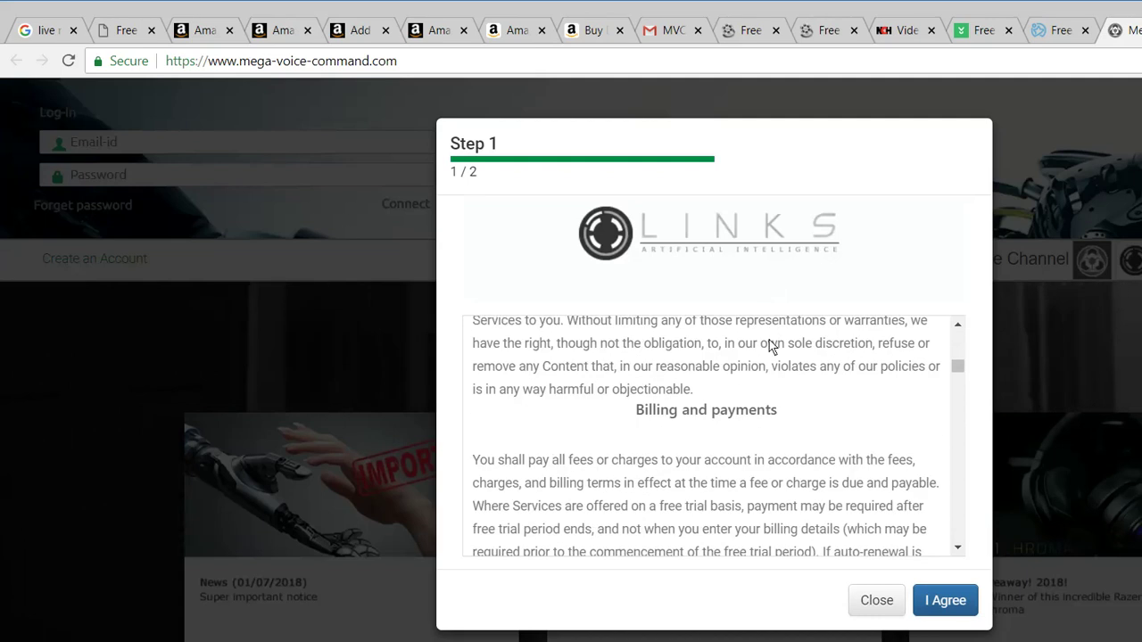
{"action": "key", "text": "Return"}
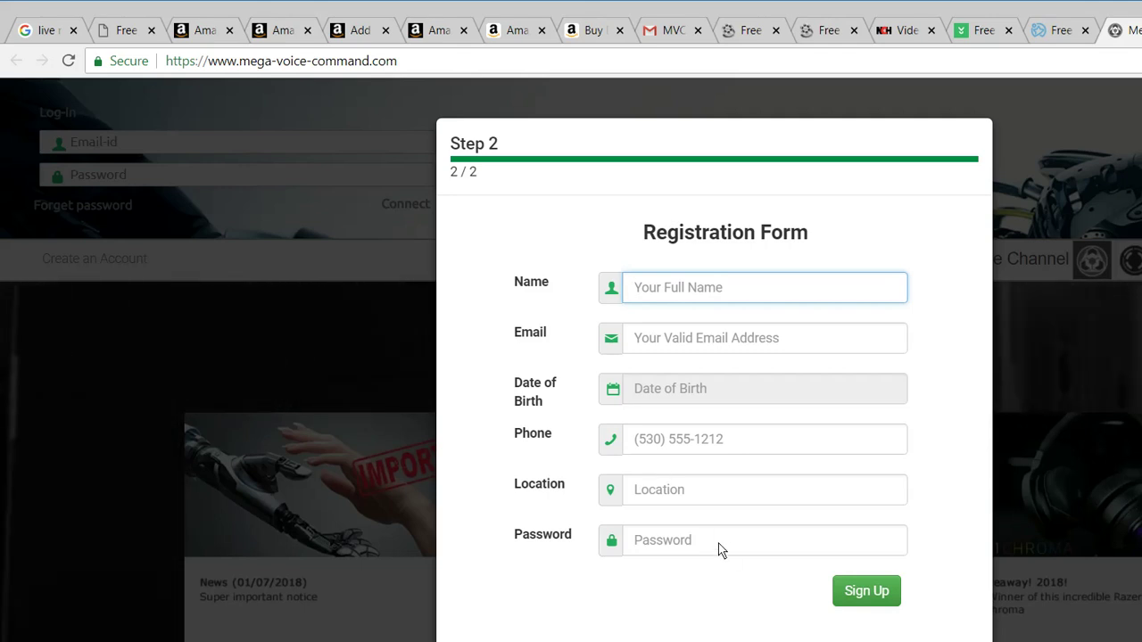
Leave the registration form and close the Know More About LINKS overview
{"action": "left_click", "coordinate": [198, 182]}
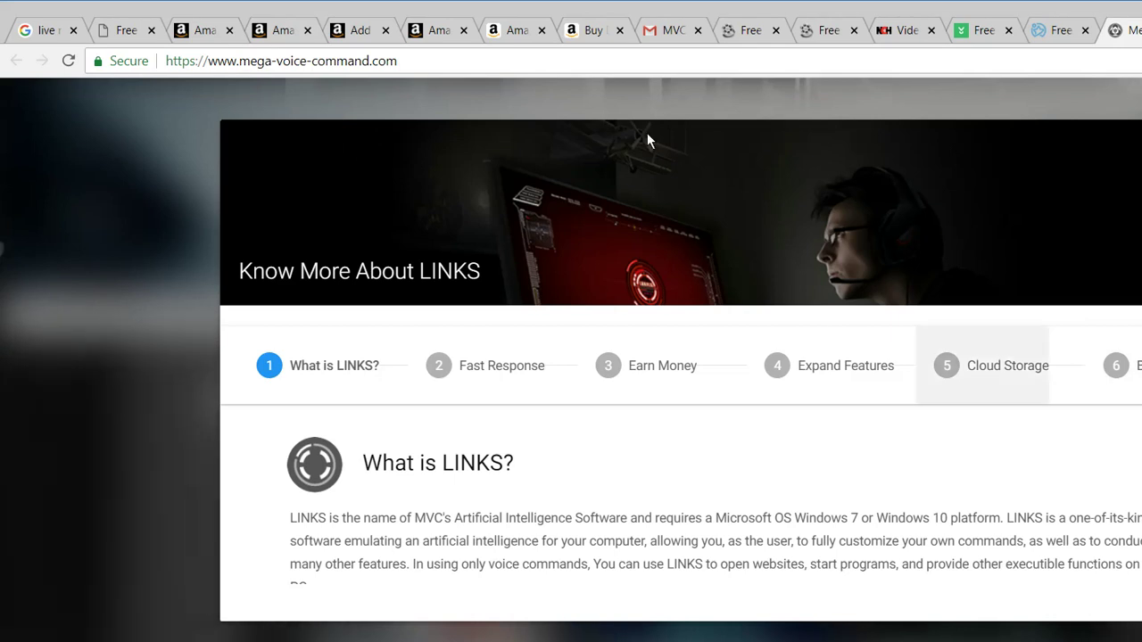
{"action": "left_click", "coordinate": [1129, 82]}
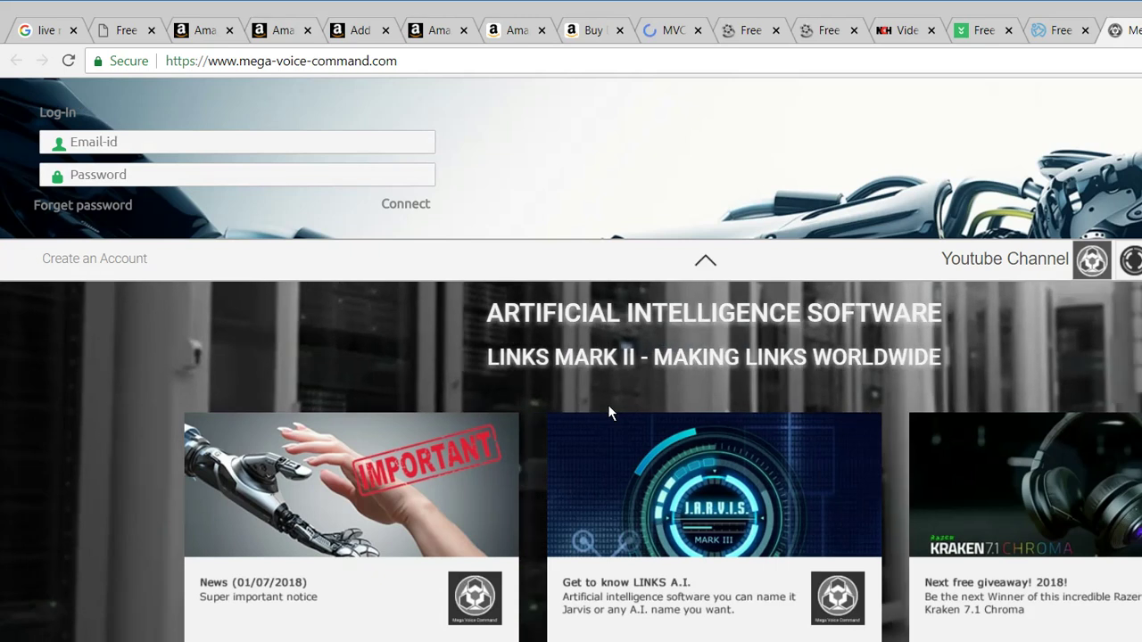
Show the desktop and launch LINKS - Mark II, opening its command system on the default commands
{"action": "key", "text": "super+d"}
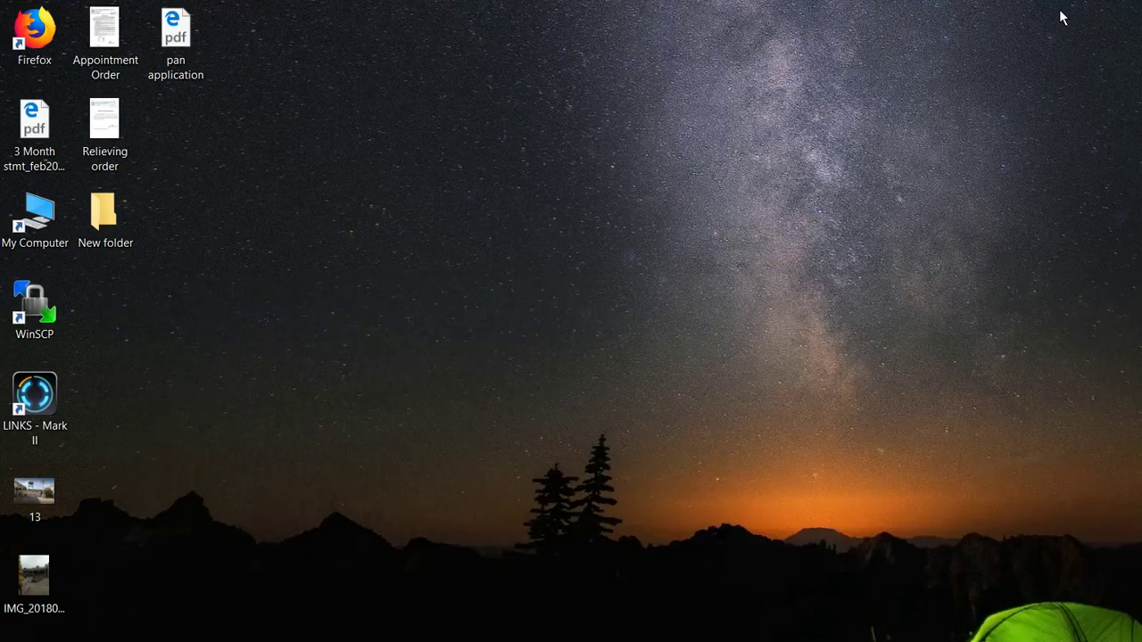
{"action": "left_click", "coordinate": [34, 397]}
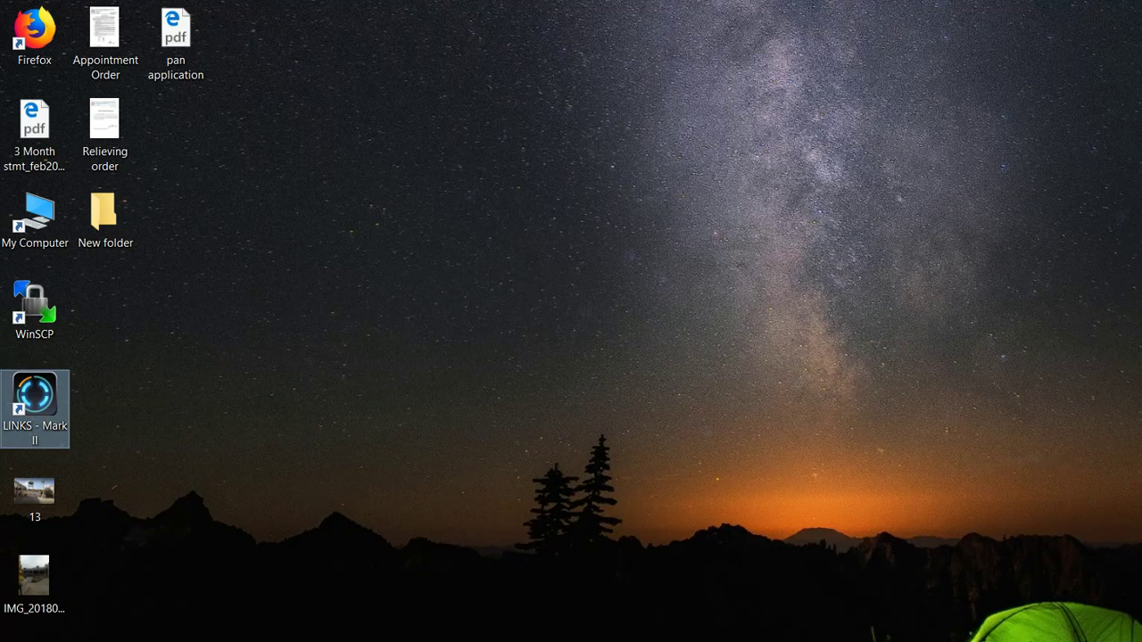
{"action": "left_click", "coordinate": [987, 639]}
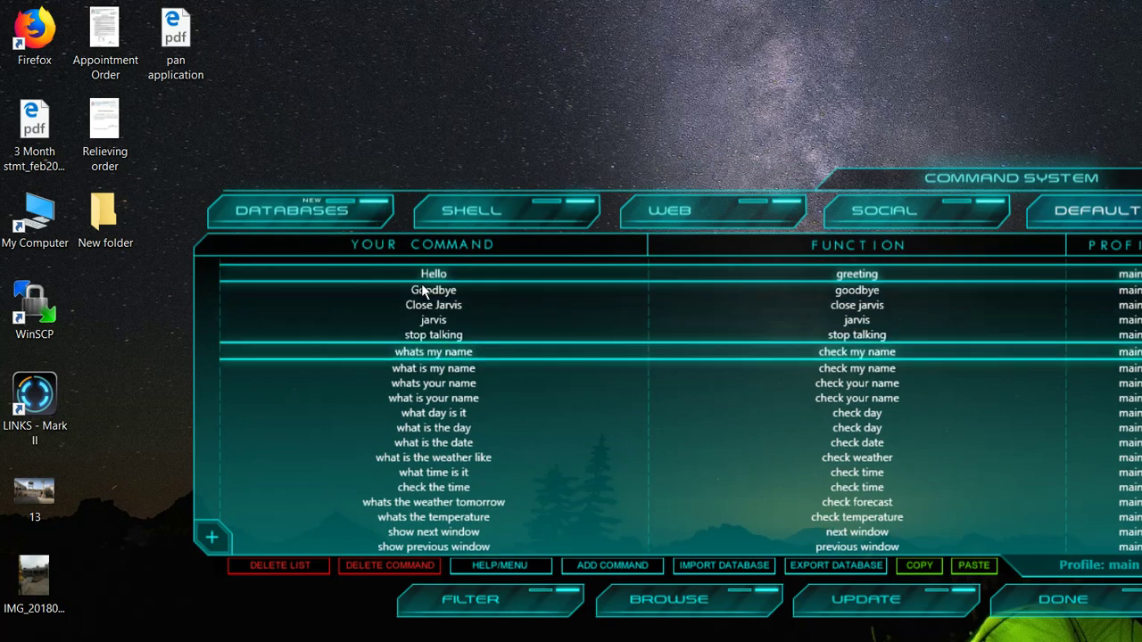
Read through the default voice commands for name, day, date, time, weather and temperature
{"action": "scroll", "coordinate": [422, 284], "scroll_direction": "down", "scroll_amount": 1}
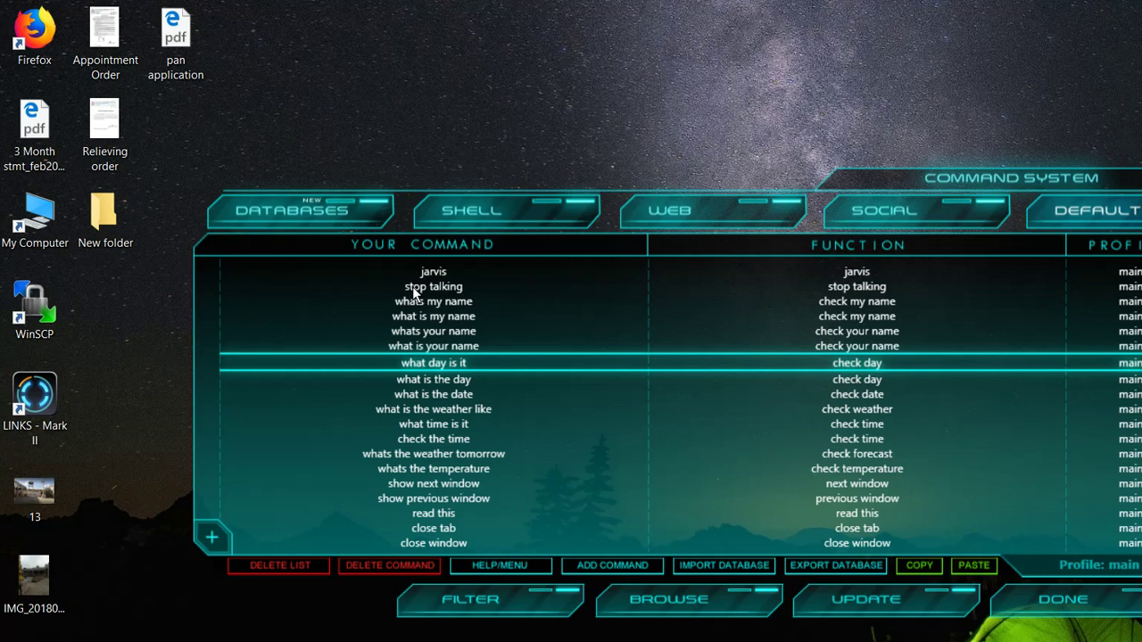
{"action": "key", "text": "Down"}
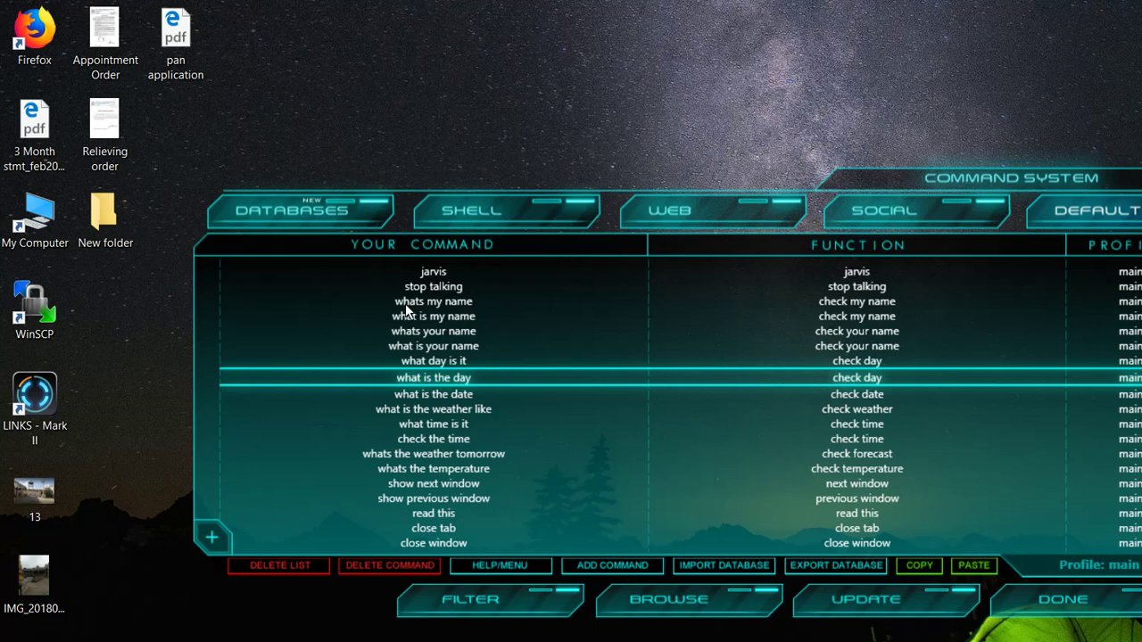
{"action": "key", "text": "Down"}
{"action": "key", "text": "Down"}
{"action": "key", "text": "Up"}
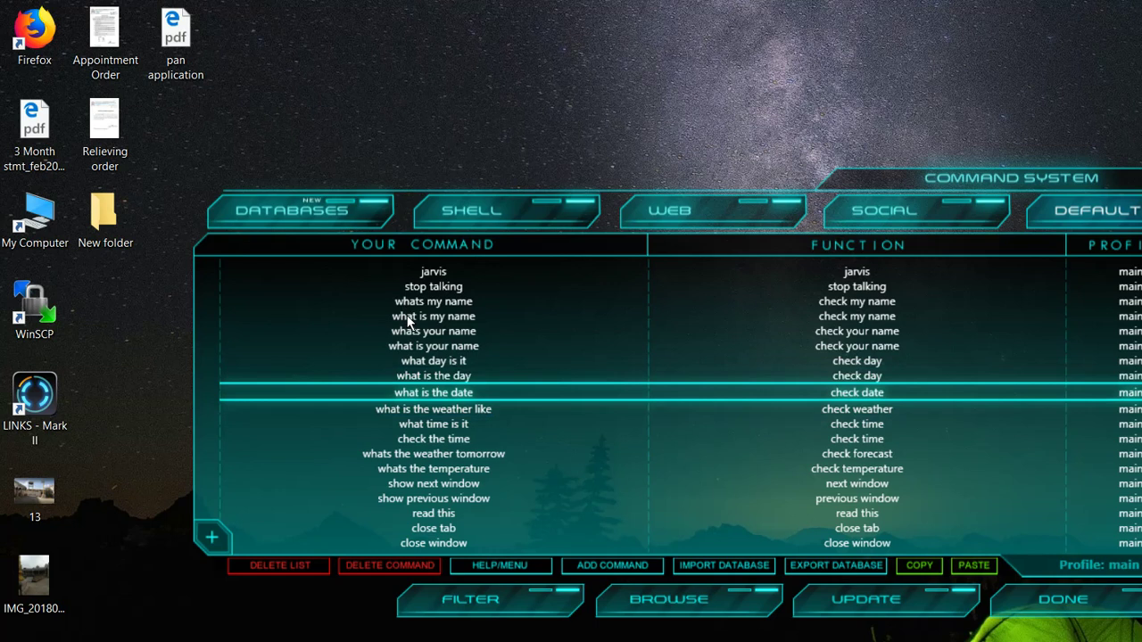
{"action": "key", "text": "Down"}
{"action": "key", "text": "Down"}
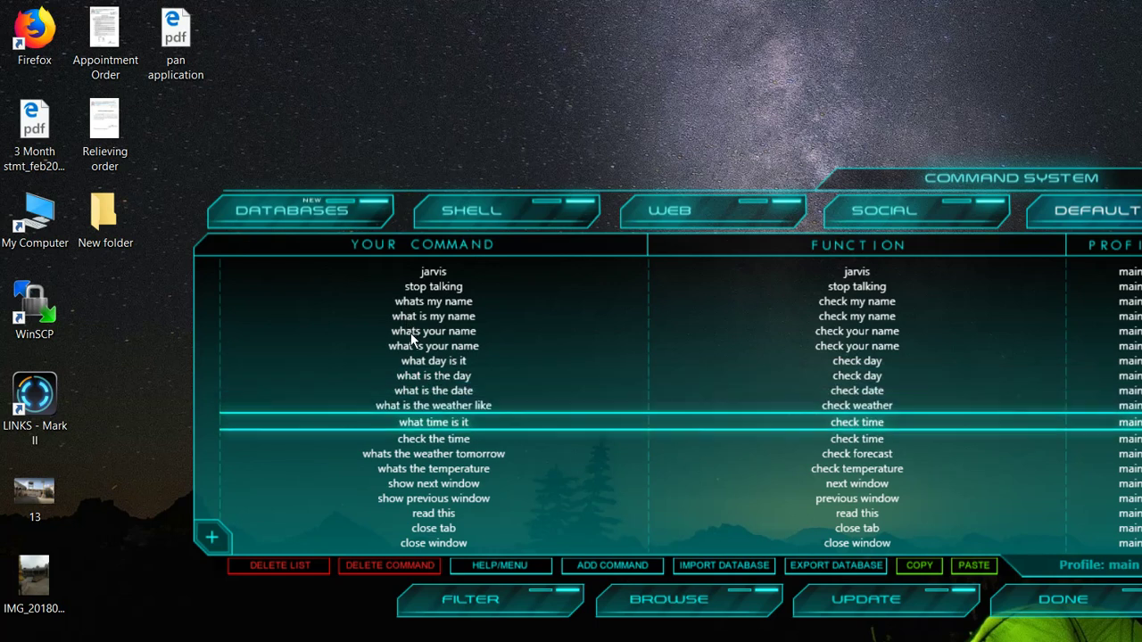
{"action": "key", "text": "Up"}
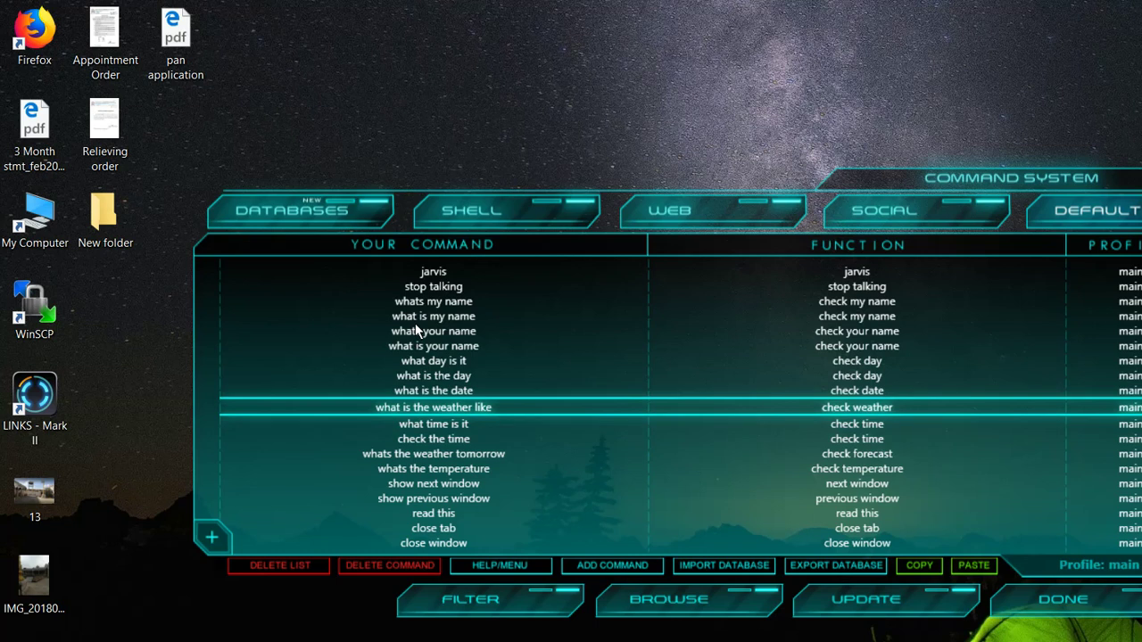
{"action": "key", "text": "Down"}
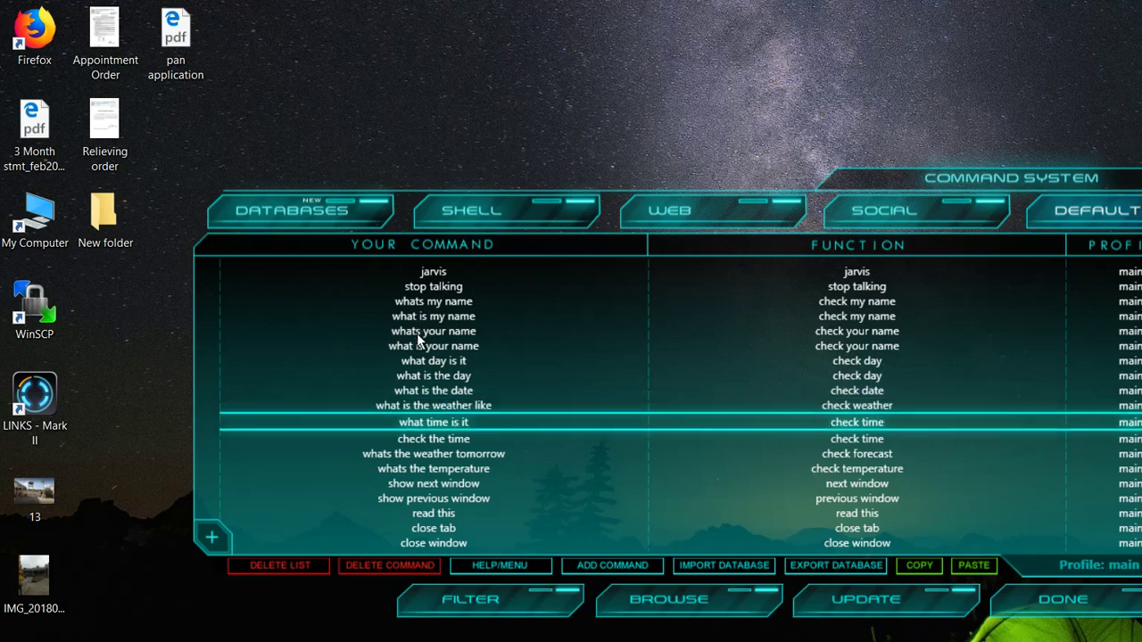
{"action": "key", "text": "Up"}
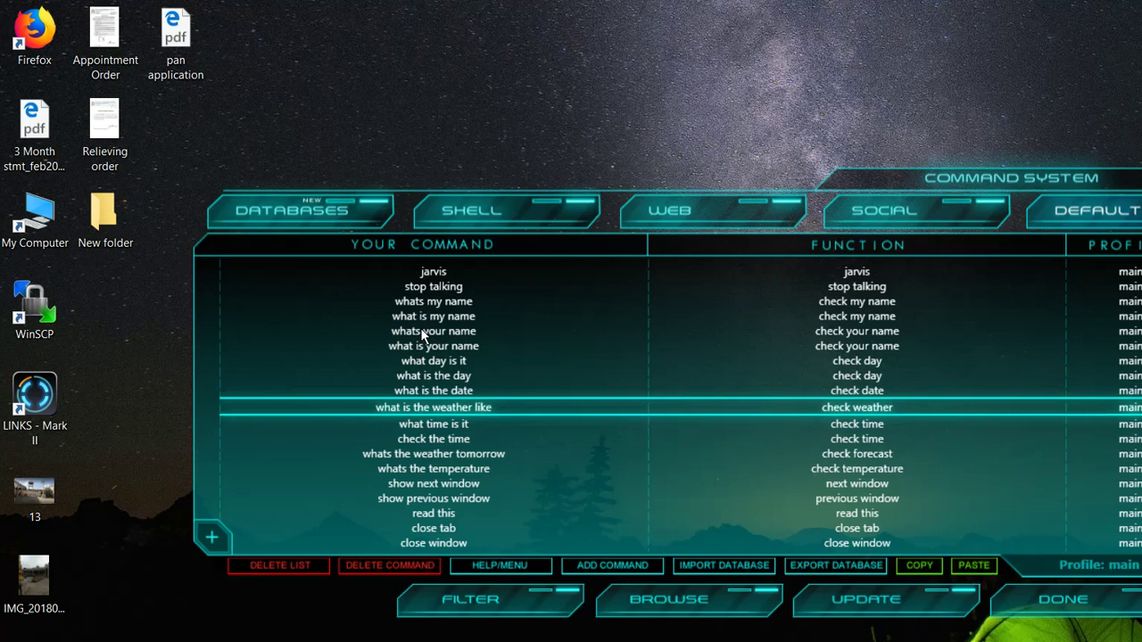
{"action": "key", "text": "Down"}
{"action": "key", "text": "Down"}
{"action": "key", "text": "Down"}
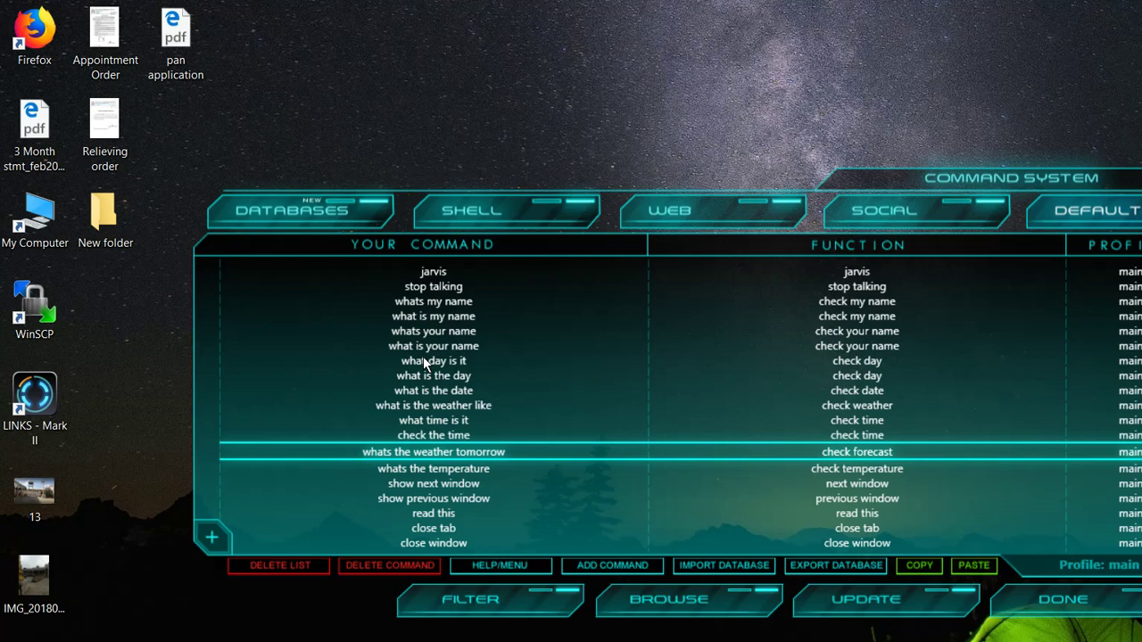
{"action": "key", "text": "Down"}
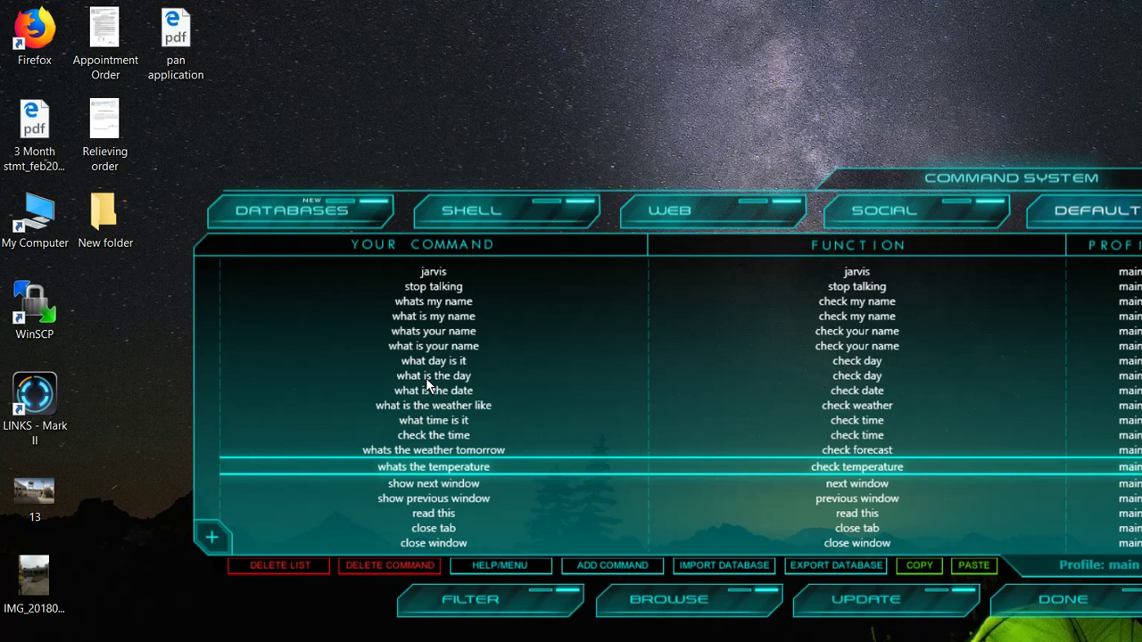
{"action": "key", "text": "Down"}
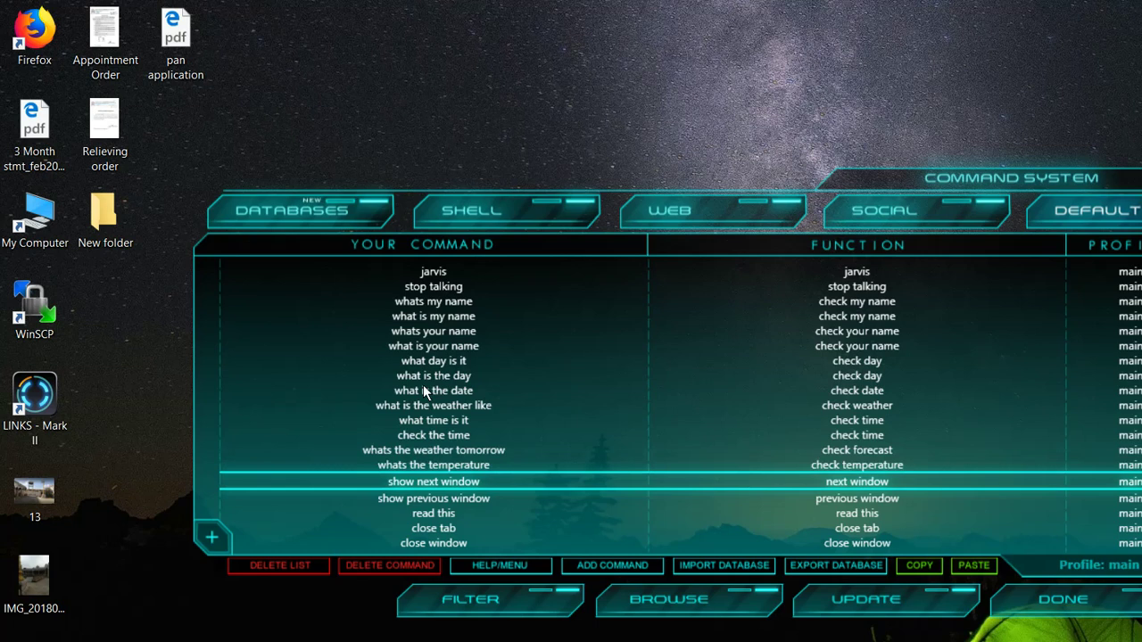
Go through the further default commands for windows, tabs, screen, volume, folders, media playback and listening
{"action": "key", "text": "Down"}
{"action": "key", "text": "Down"}
{"action": "key", "text": "Down"}
{"action": "key", "text": "Down"}
{"action": "key", "text": "Down"}
{"action": "key", "text": "Down"}
{"action": "key", "text": "Down"}
{"action": "key", "text": "Down"}
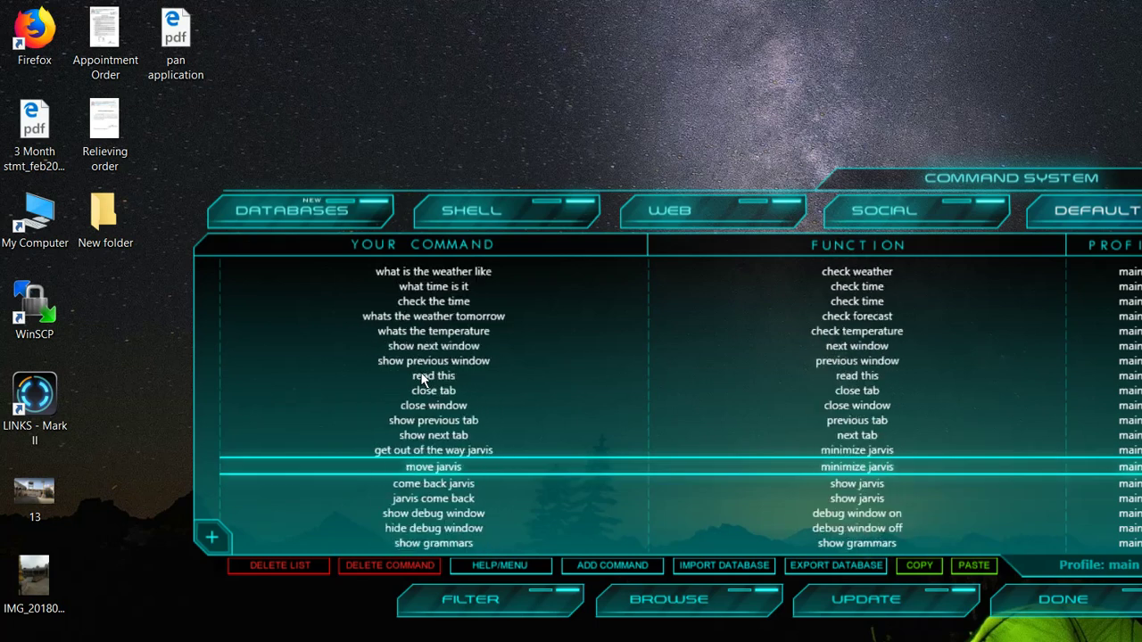
{"action": "key", "text": "Down"}
{"action": "key", "text": "Down"}
{"action": "key", "text": "Down"}
{"action": "key", "text": "Down"}
{"action": "key", "text": "Down"}
{"action": "key", "text": "Down"}
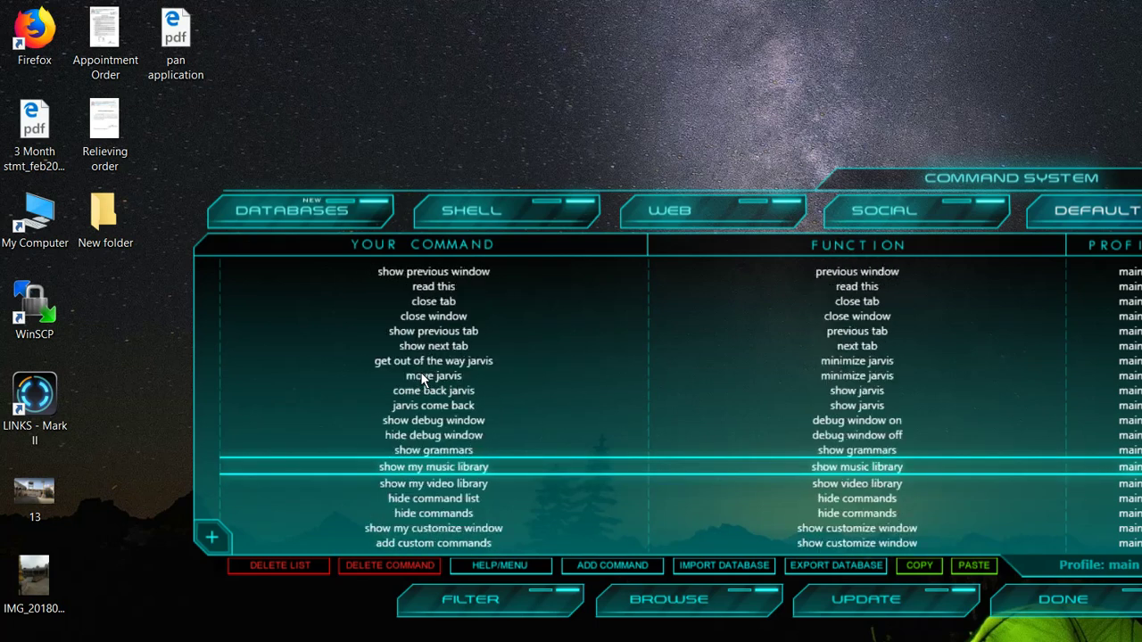
{"action": "key", "text": "Down"}
{"action": "key", "text": "Down"}
{"action": "key", "text": "Down"}
{"action": "key", "text": "Down"}
{"action": "key", "text": "Down"}
{"action": "key", "text": "Down"}
{"action": "key", "text": "Down"}
{"action": "key", "text": "Down"}
{"action": "key", "text": "Down"}
{"action": "key", "text": "Down"}
{"action": "key", "text": "Down"}
{"action": "key", "text": "Down"}
{"action": "key", "text": "Down"}
{"action": "key", "text": "Down"}
{"action": "key", "text": "Down"}
{"action": "key", "text": "Down"}
{"action": "key", "text": "Down"}
{"action": "key", "text": "Down"}
{"action": "key", "text": "Down"}
{"action": "key", "text": "Down"}
{"action": "key", "text": "Down"}
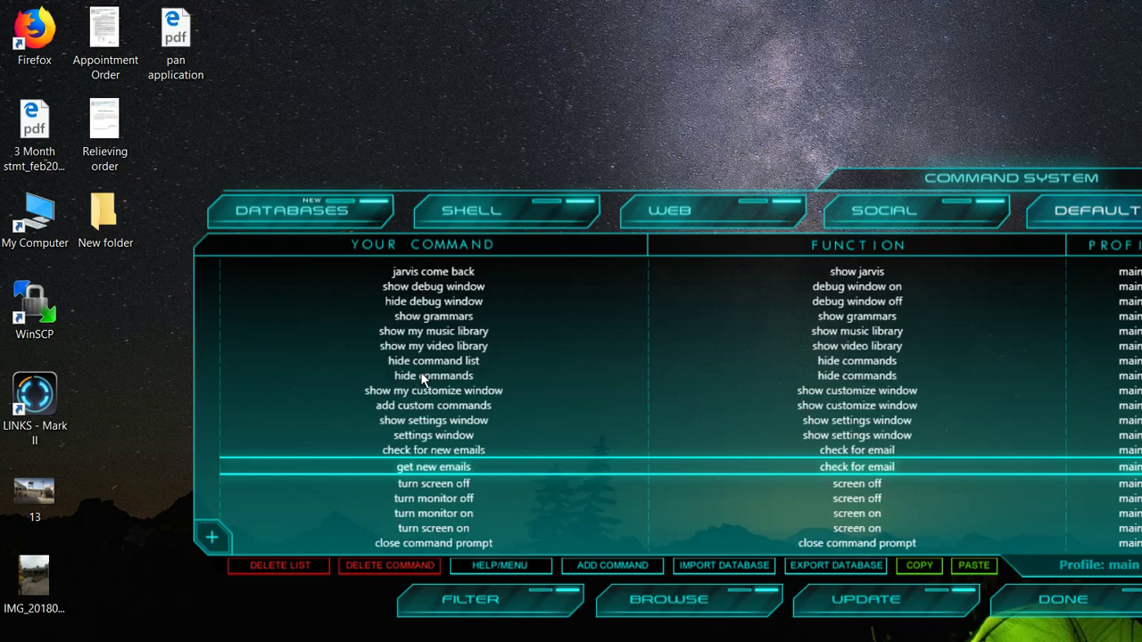
{"action": "key", "text": "Down"}
{"action": "key", "text": "Down"}
{"action": "key", "text": "Down"}
{"action": "key", "text": "Down"}
{"action": "key", "text": "Down"}
{"action": "key", "text": "Down"}
{"action": "key", "text": "Down"}
{"action": "key", "text": "Down"}
{"action": "key", "text": "Down"}
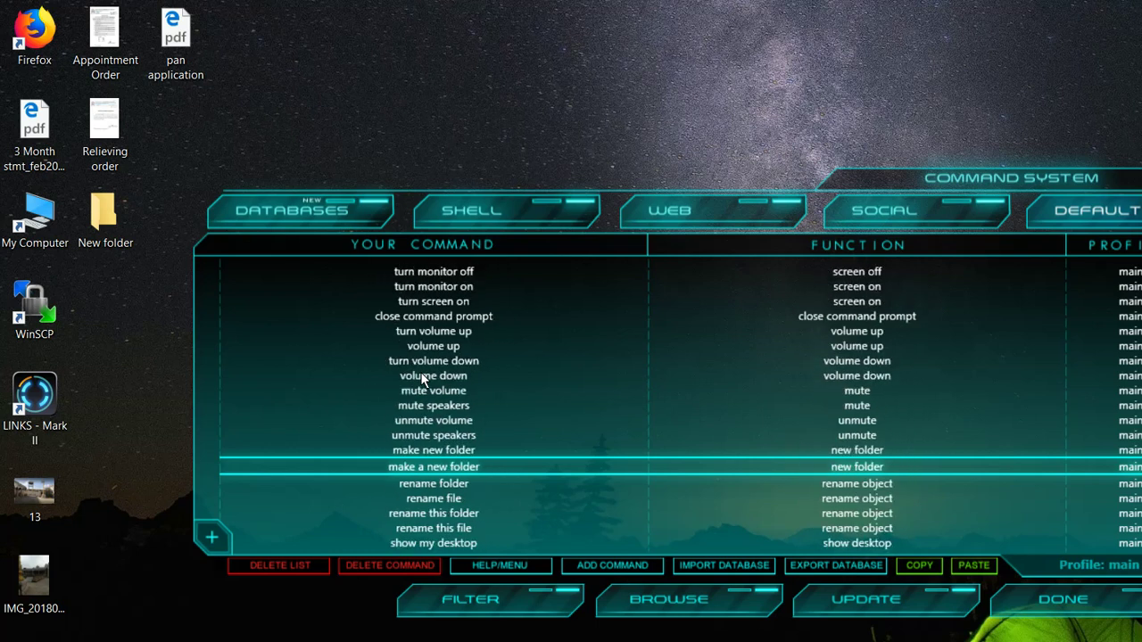
{"action": "key", "text": "Down"}
{"action": "key", "text": "Down"}
{"action": "key", "text": "Down"}
{"action": "key", "text": "Down"}
{"action": "key", "text": "Down"}
{"action": "key", "text": "Down"}
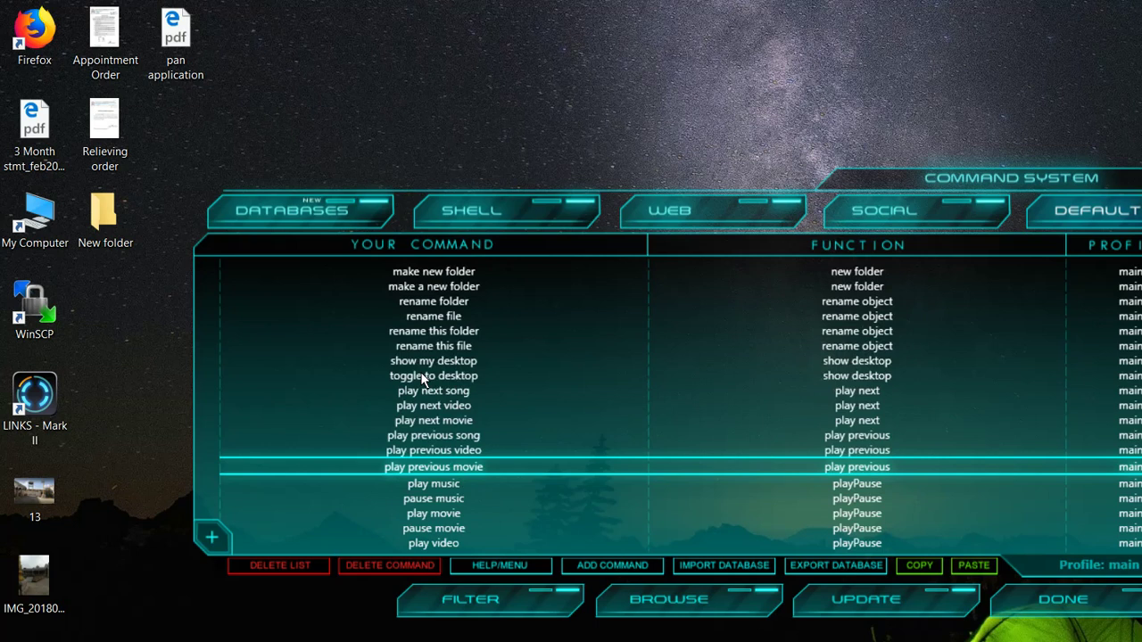
{"action": "key", "text": "Down"}
{"action": "key", "text": "Down"}
{"action": "key", "text": "Down"}
{"action": "key", "text": "Down"}
{"action": "key", "text": "Down"}
{"action": "key", "text": "Down"}
{"action": "key", "text": "Down"}
{"action": "key", "text": "Down"}
{"action": "key", "text": "Down"}
{"action": "key", "text": "Down"}
{"action": "key", "text": "Down"}
{"action": "key", "text": "Down"}
{"action": "key", "text": "Down"}
{"action": "key", "text": "Down"}
{"action": "key", "text": "Down"}
{"action": "key", "text": "Down"}
{"action": "key", "text": "Down"}
{"action": "key", "text": "Down"}
{"action": "key", "text": "Down"}
{"action": "key", "text": "Down"}
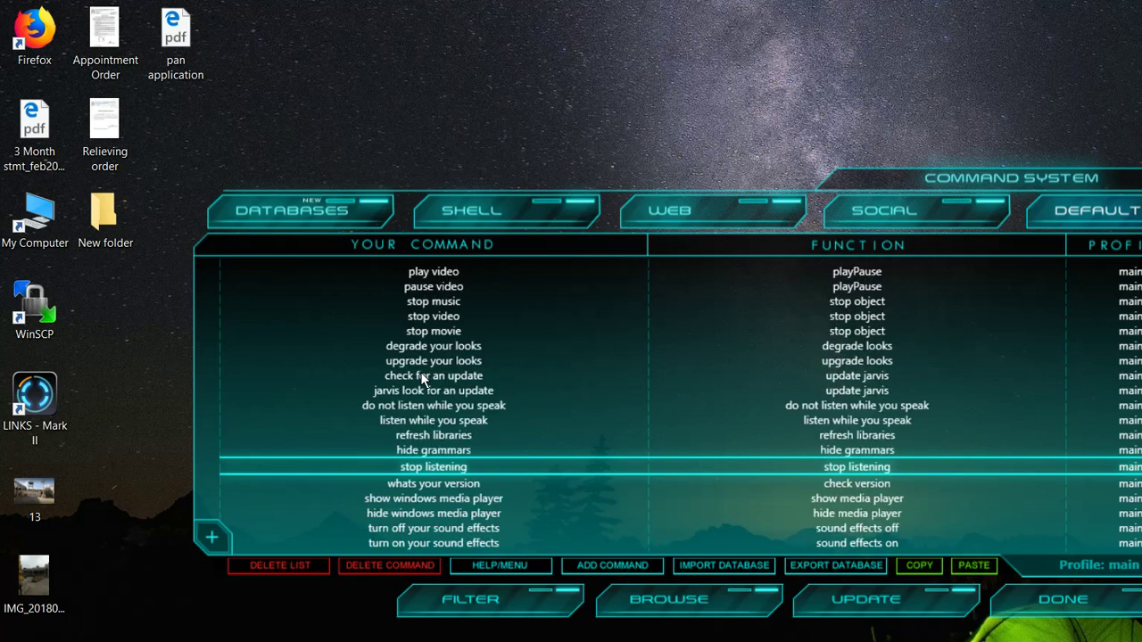
Add a new voice command "hi" in the empty row at the end of the default command list
{"action": "key", "text": "Down"}
{"action": "key", "text": "Down"}
{"action": "key", "text": "Down"}
{"action": "key", "text": "Down"}
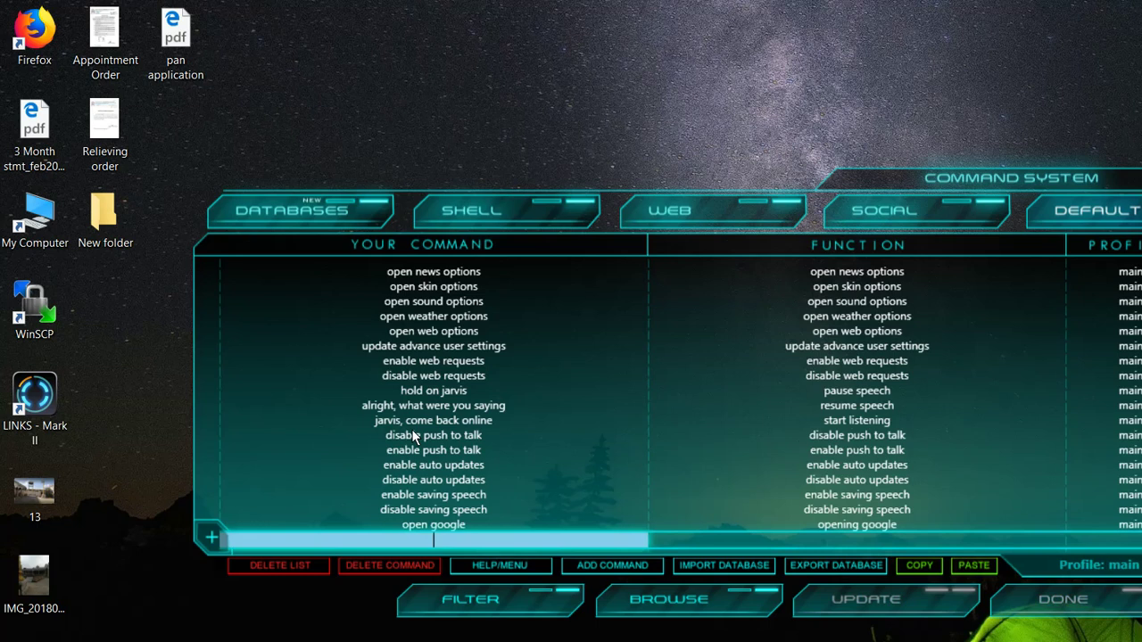
{"action": "type", "text": "hi"}
{"action": "key", "text": "Return"}
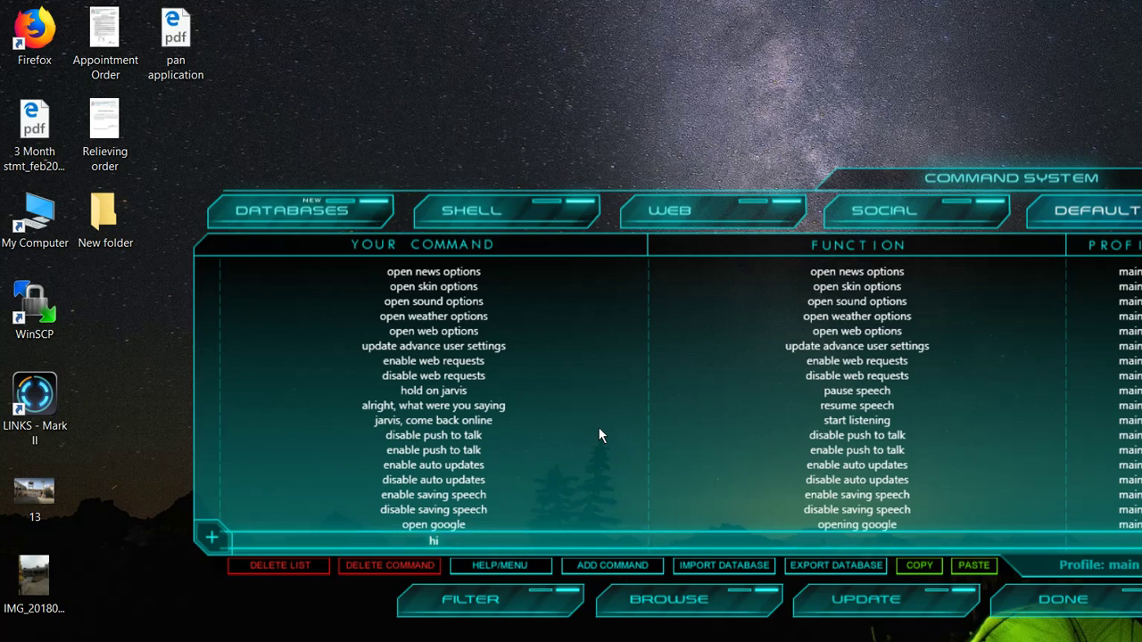
Set the function of the "hi" command to "greetings" and its profile to "main"
{"action": "scroll", "coordinate": [599, 428], "scroll_direction": "up", "scroll_amount": 5}
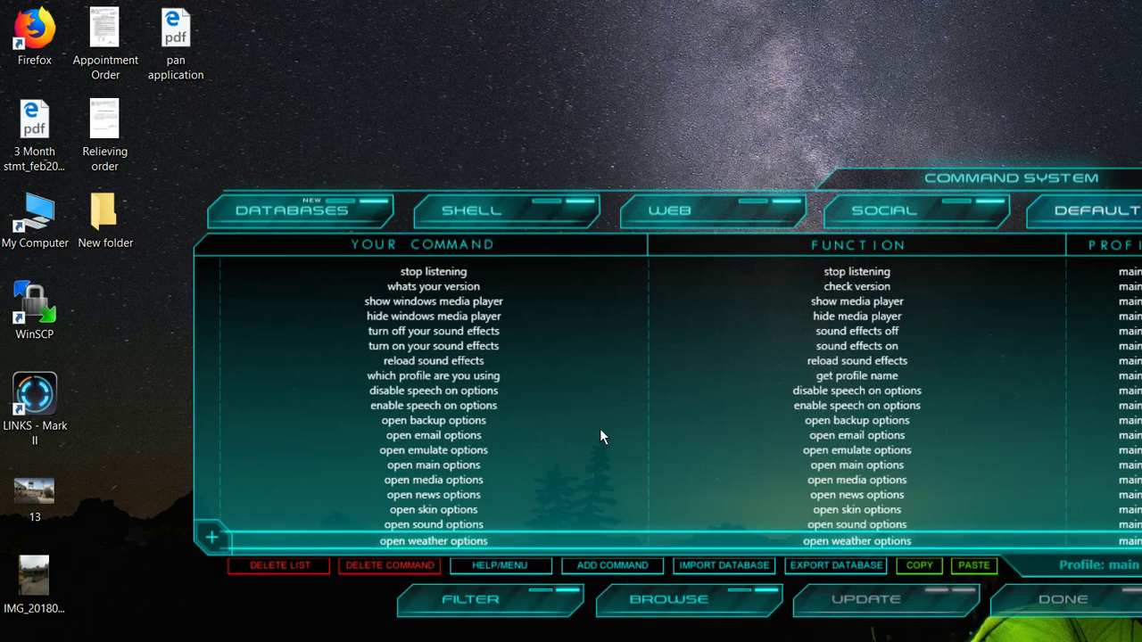
{"action": "scroll", "coordinate": [601, 437], "scroll_direction": "up", "scroll_amount": 15}
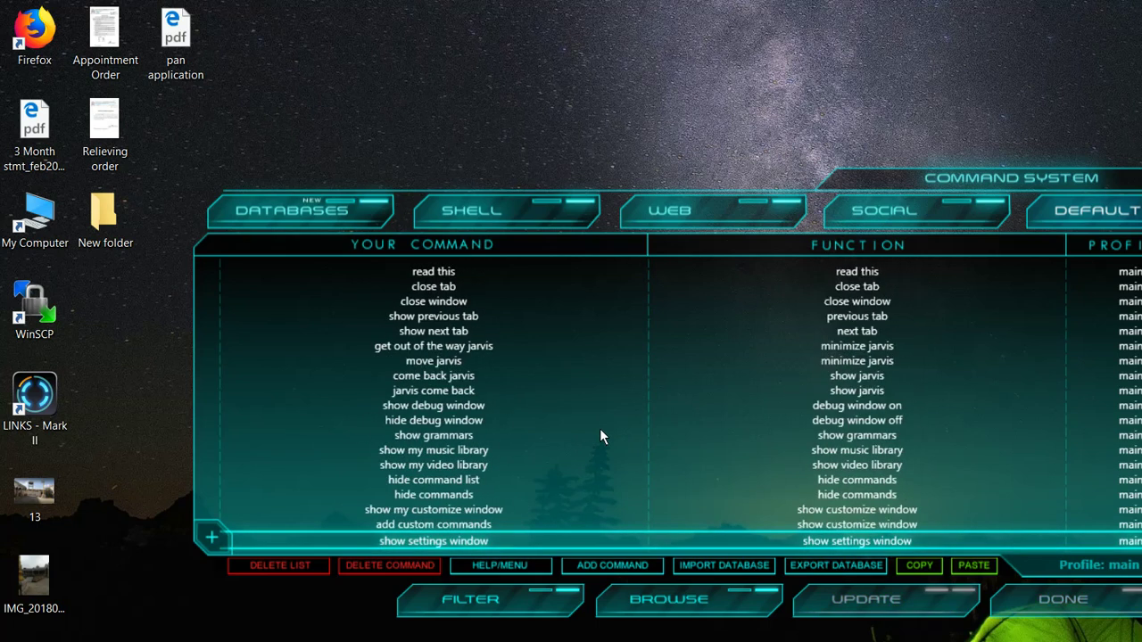
{"action": "scroll", "coordinate": [600, 437], "scroll_direction": "down", "scroll_amount": 20}
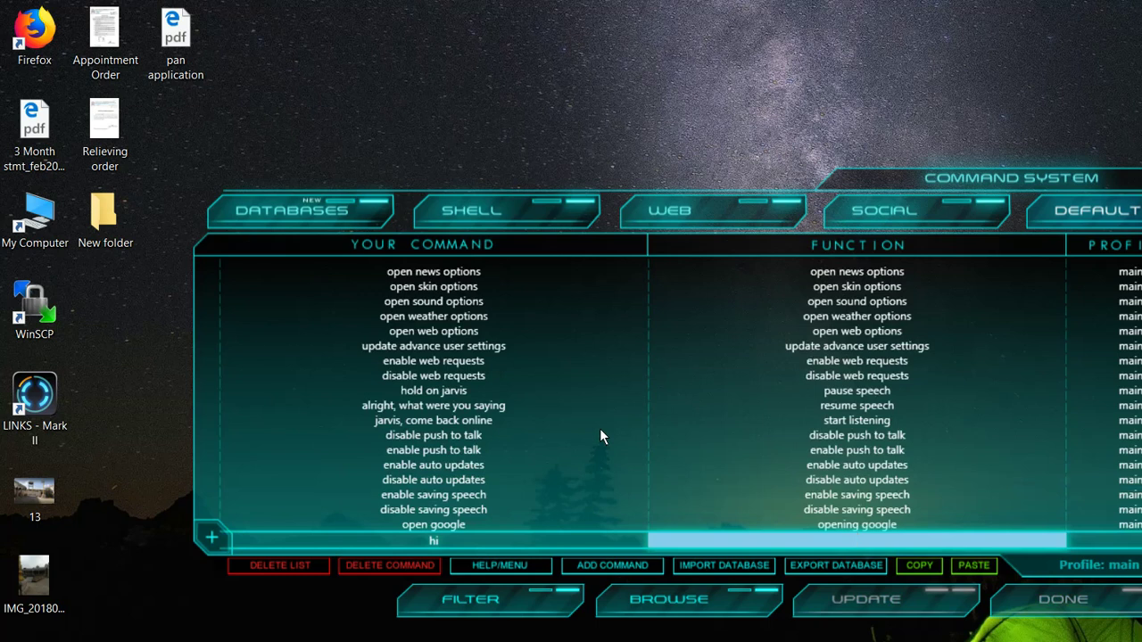
{"action": "type", "text": "greetings"}
{"action": "key", "text": "Tab"}
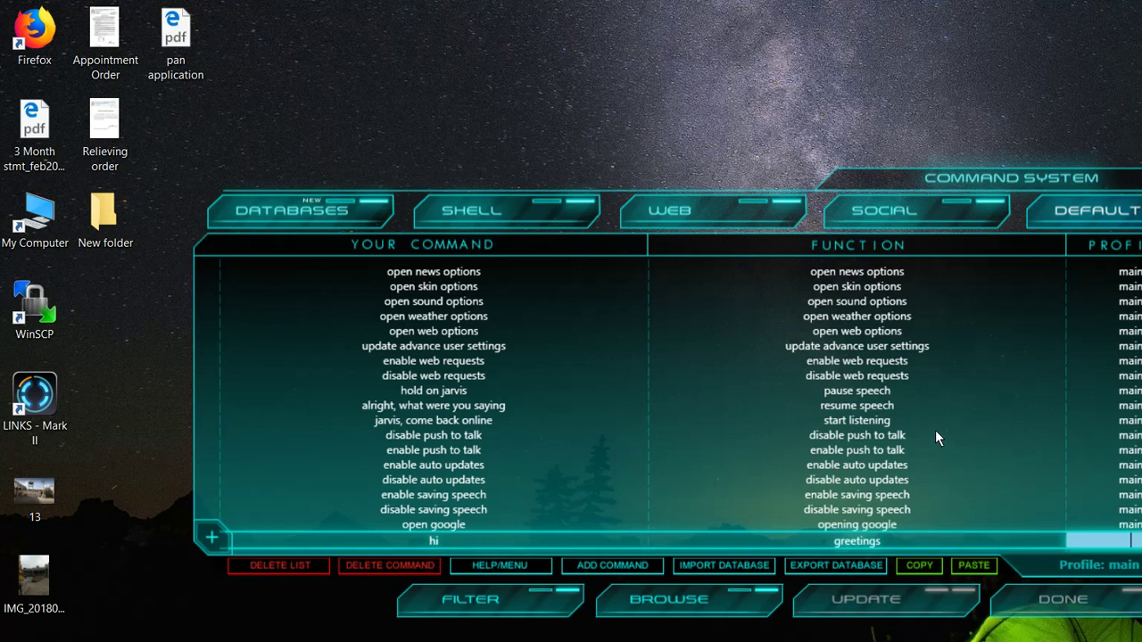
{"action": "type", "text": "main"}
{"action": "left_click", "coordinate": [685, 478]}
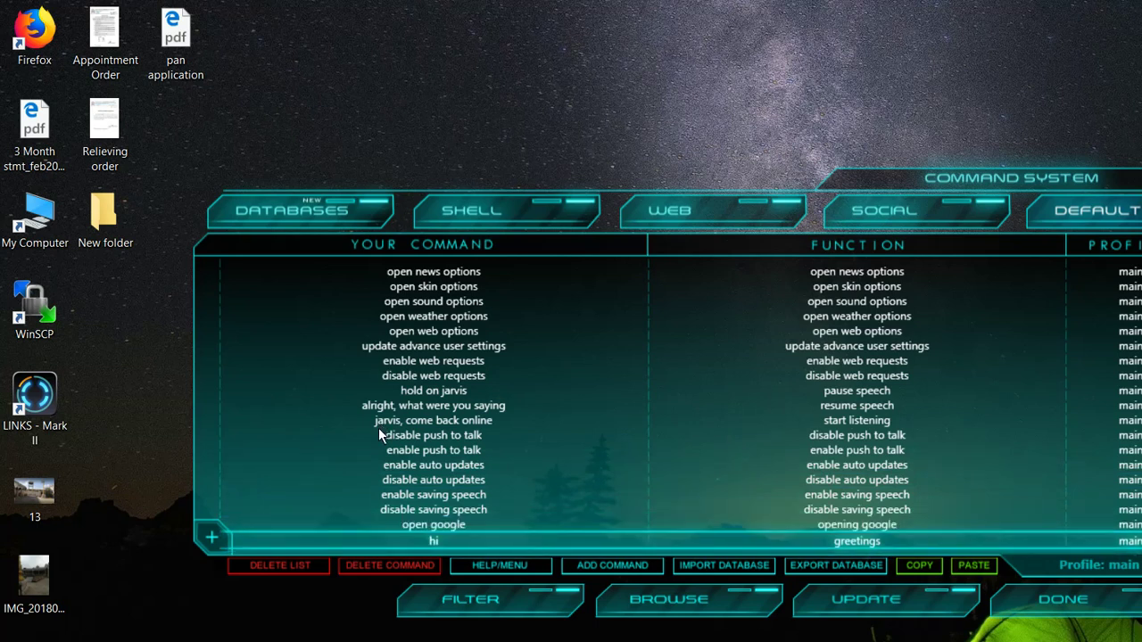
Change the function of the "hi" command at the end of the default command list to "greeting"
{"action": "scroll", "coordinate": [540, 322], "scroll_direction": "up", "scroll_amount": 10}
{"action": "scroll", "coordinate": [540, 325], "scroll_direction": "up", "scroll_amount": 10}
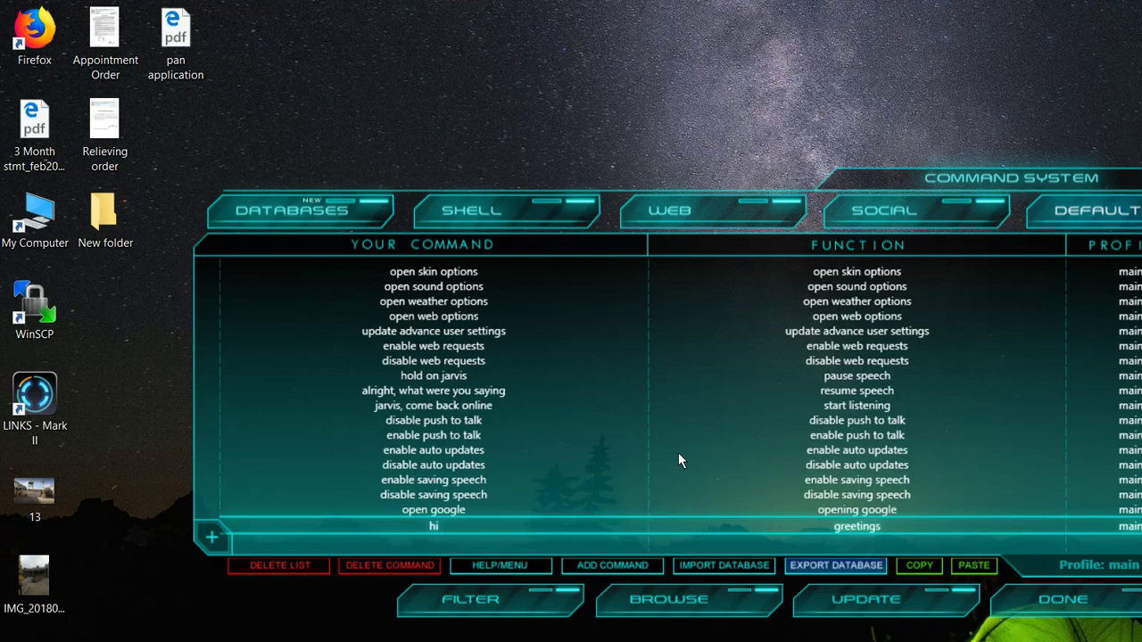
{"action": "key", "text": "BackSpace"}
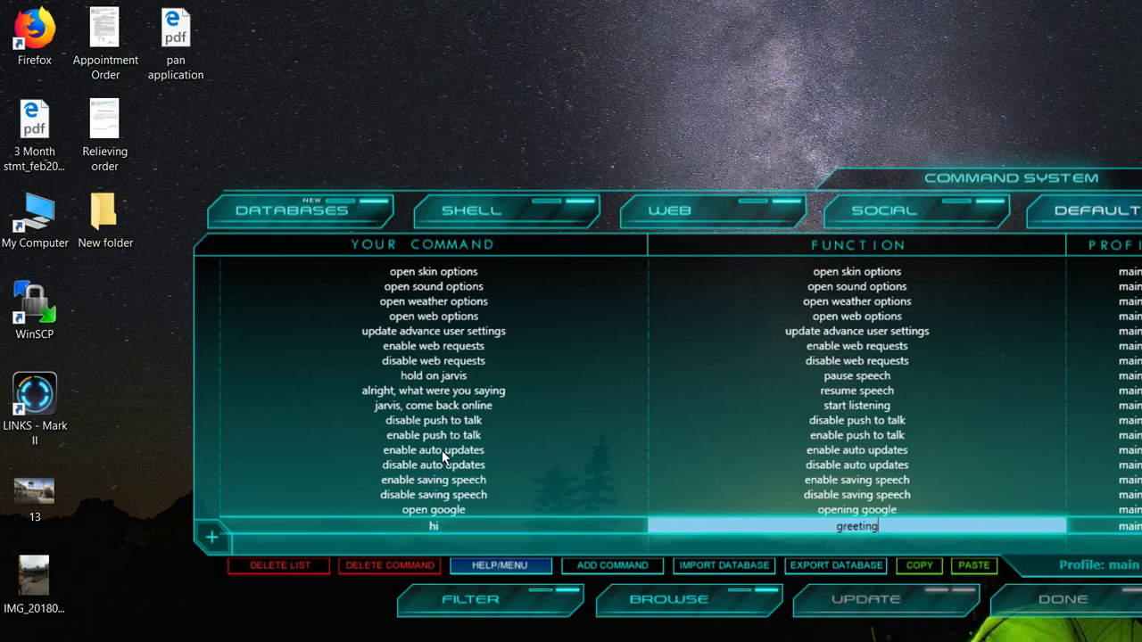
{"action": "key", "text": "Up"}
{"action": "key", "text": "Down"}
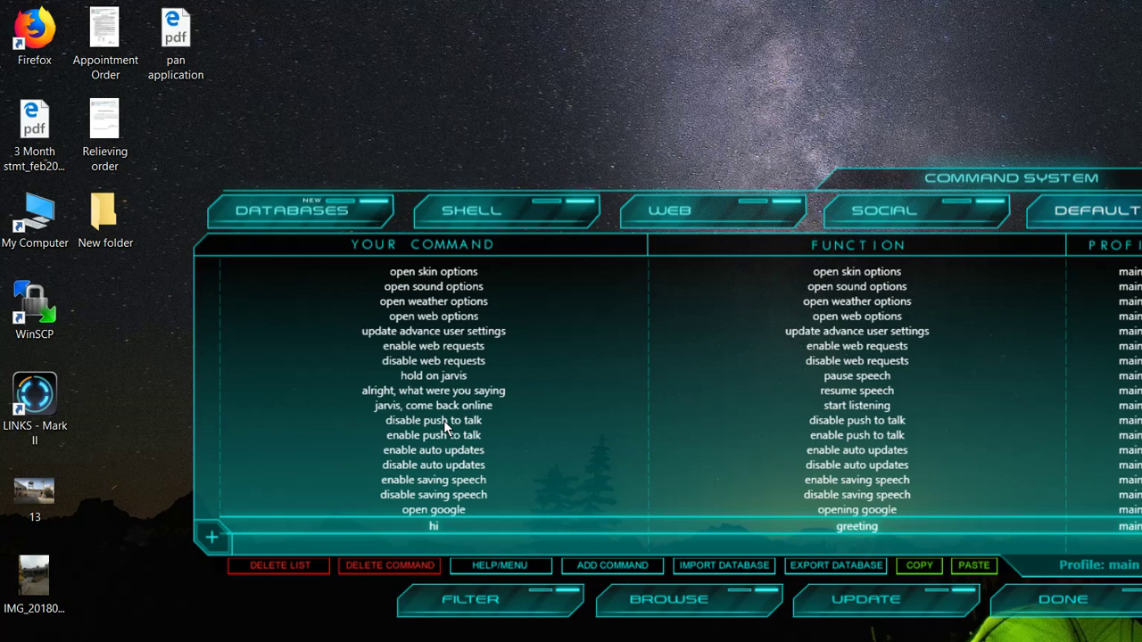
Review the default commands upward from "open google" through the push-to-talk, speech and web request entries to "open media options"
{"action": "key", "text": "Up"}
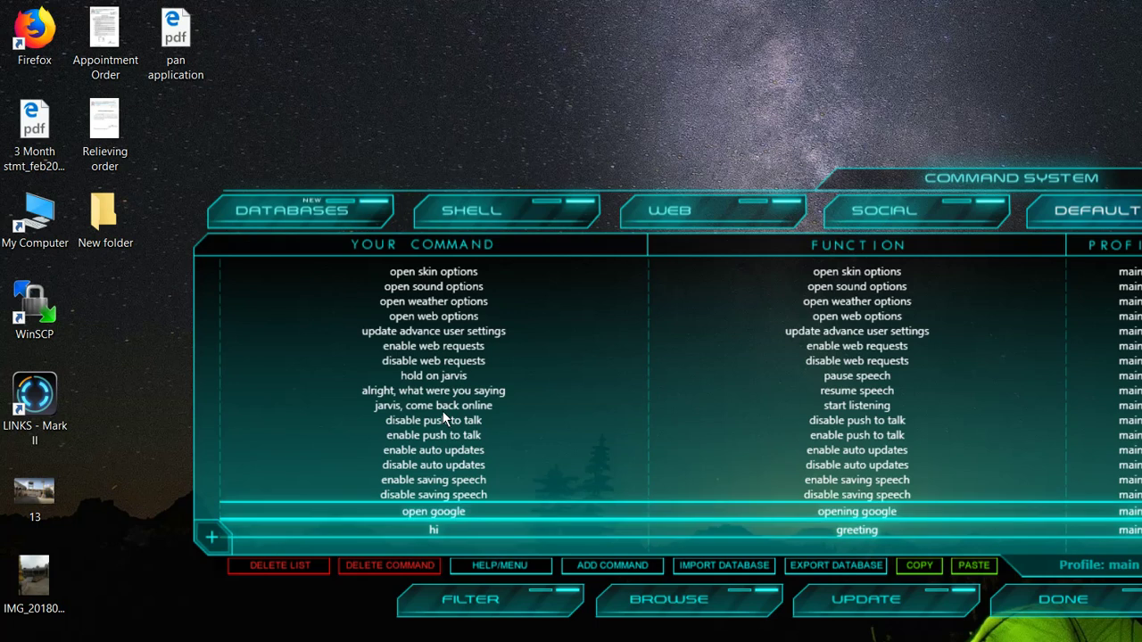
{"action": "key", "text": "Up"}
{"action": "key", "text": "Up"}
{"action": "key", "text": "Up"}
{"action": "key", "text": "Up"}
{"action": "key", "text": "Up"}
{"action": "key", "text": "Up"}
{"action": "key", "text": "Up"}
{"action": "key", "text": "Up"}
{"action": "key", "text": "Up"}
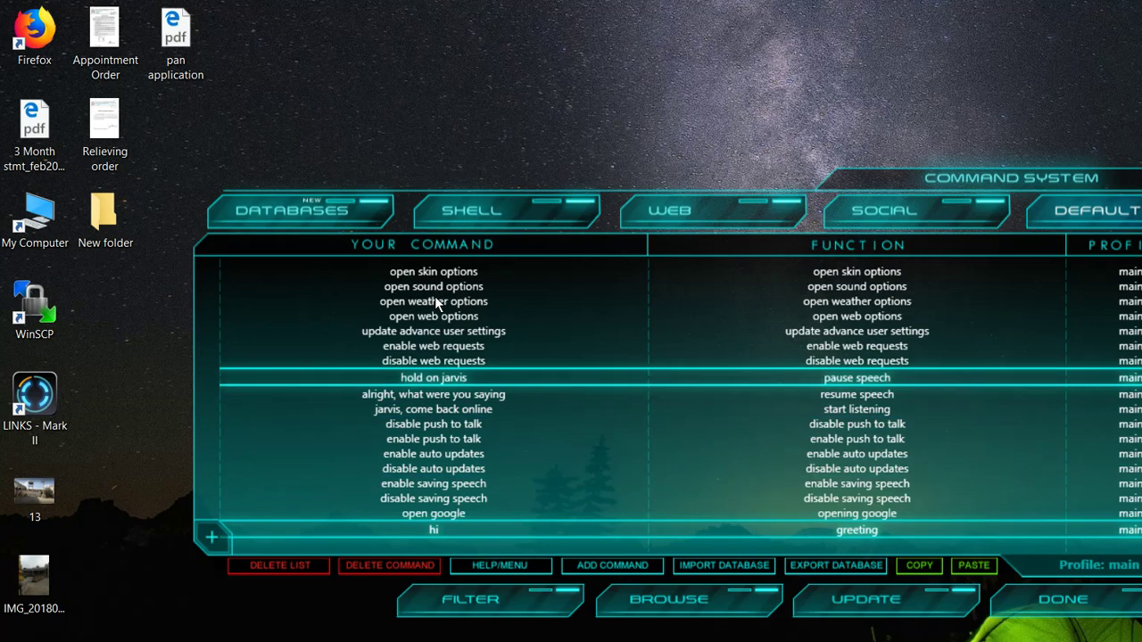
{"action": "key", "text": "Up"}
{"action": "key", "text": "Up"}
{"action": "key", "text": "Up"}
{"action": "key", "text": "Up"}
{"action": "key", "text": "Up"}
{"action": "key", "text": "Up"}
{"action": "key", "text": "Up"}
{"action": "key", "text": "Up"}
{"action": "key", "text": "Up"}
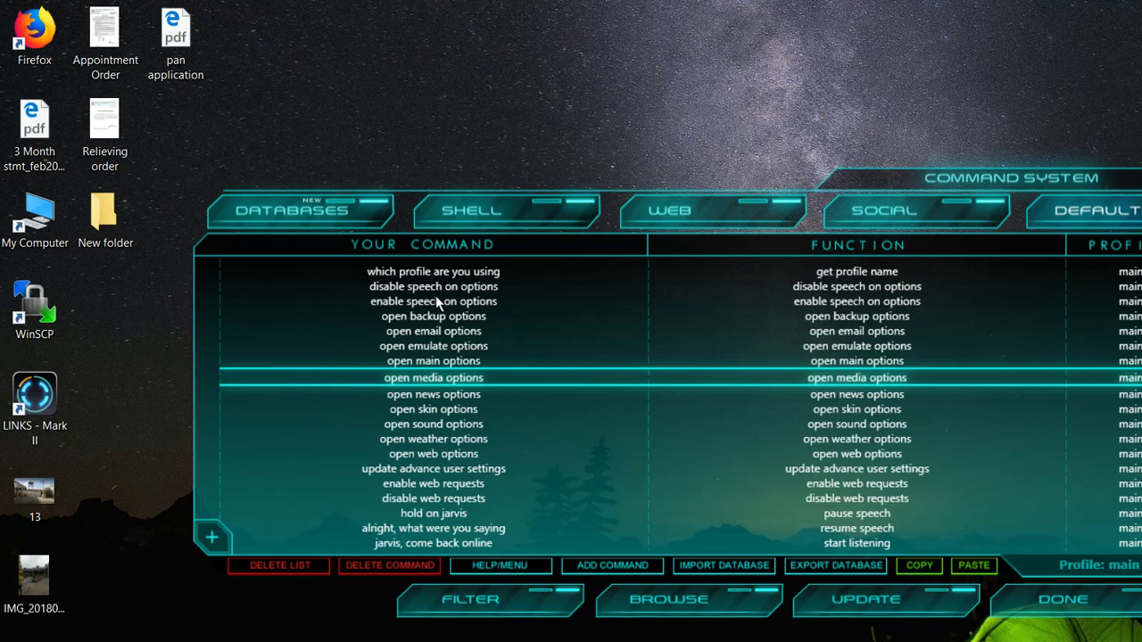
Leave the command list, view the personal preferences and close them again
{"action": "key", "text": "Return"}
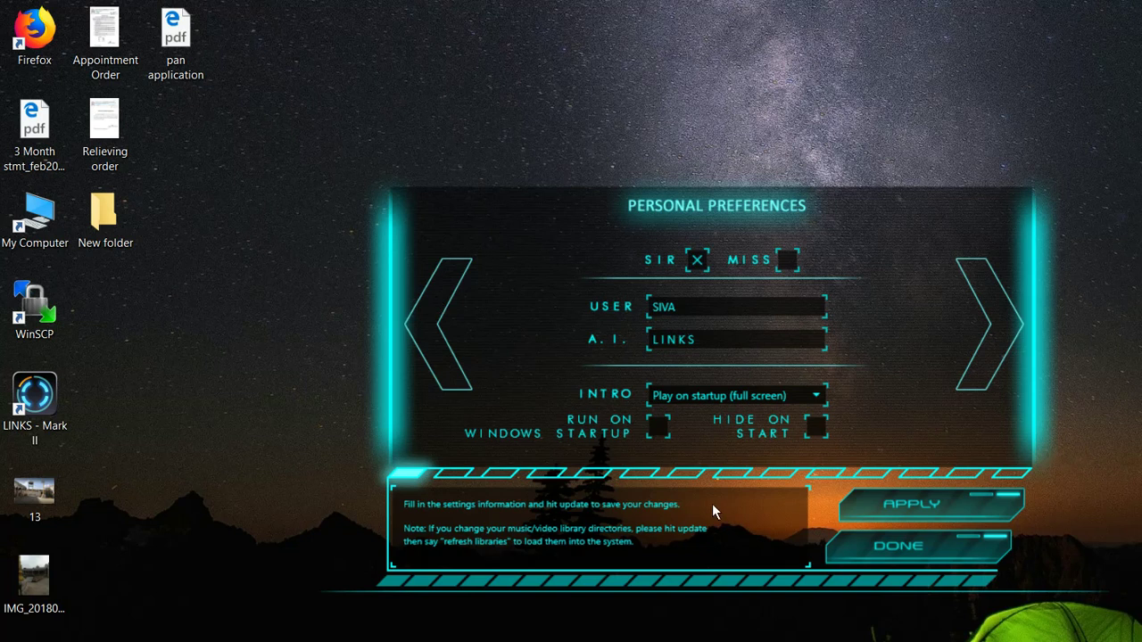
{"action": "key", "text": "Return"}
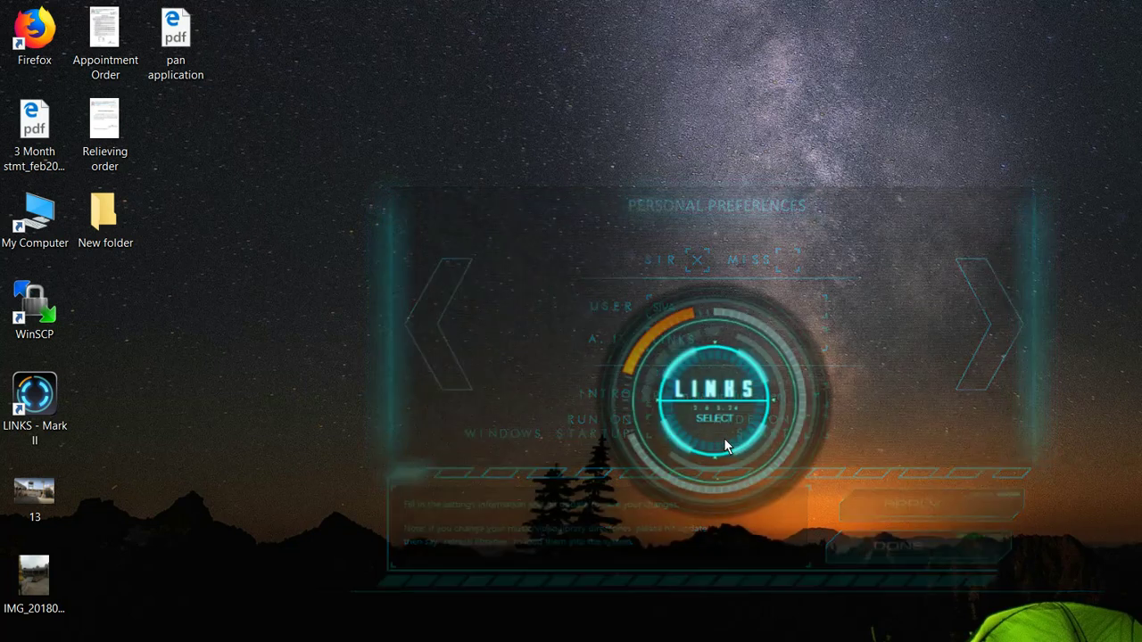